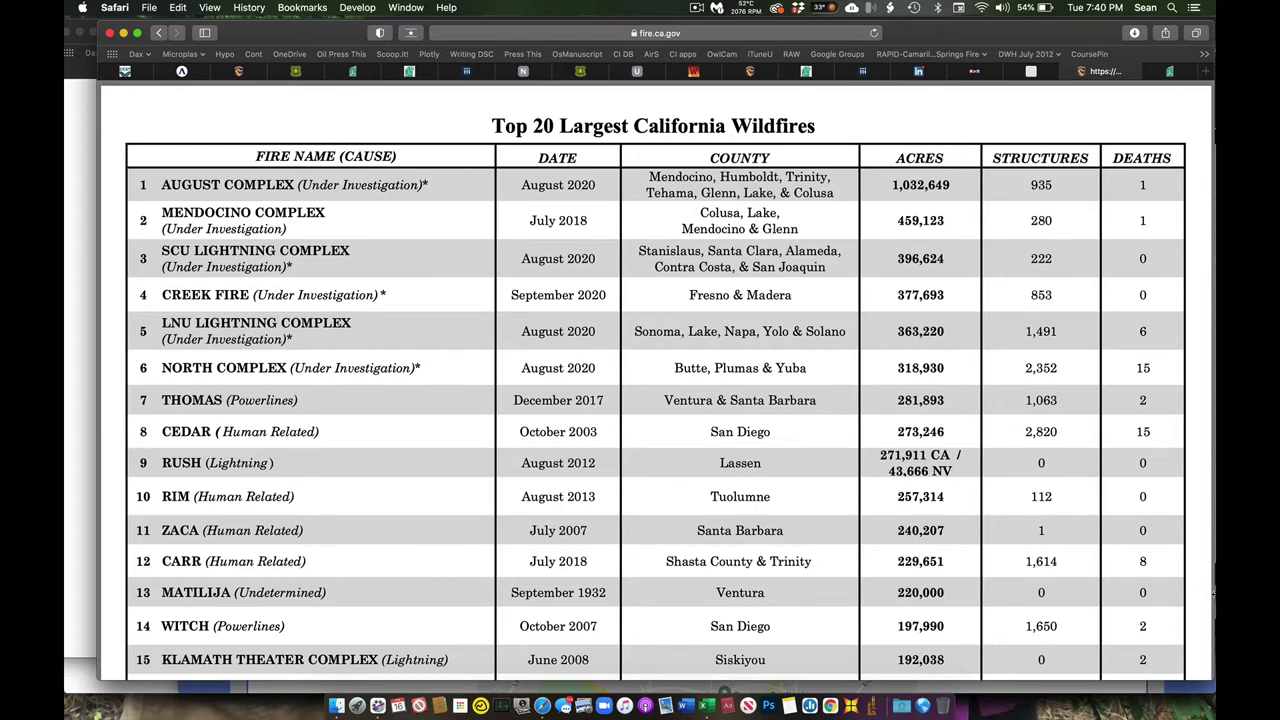
Step: Select the Top 20 wildfire table rows, AUGUST COMPLEX through MATILIJA, and copy them
scroll(880, 431, "down", 5)
scroll(880, 431, "up", 5)
mouse_move(140, 183)
left_mouse_down()
mouse_move(501, 270)
mouse_move(1087, 592)
mouse_move(1160, 598)
left_mouse_up()
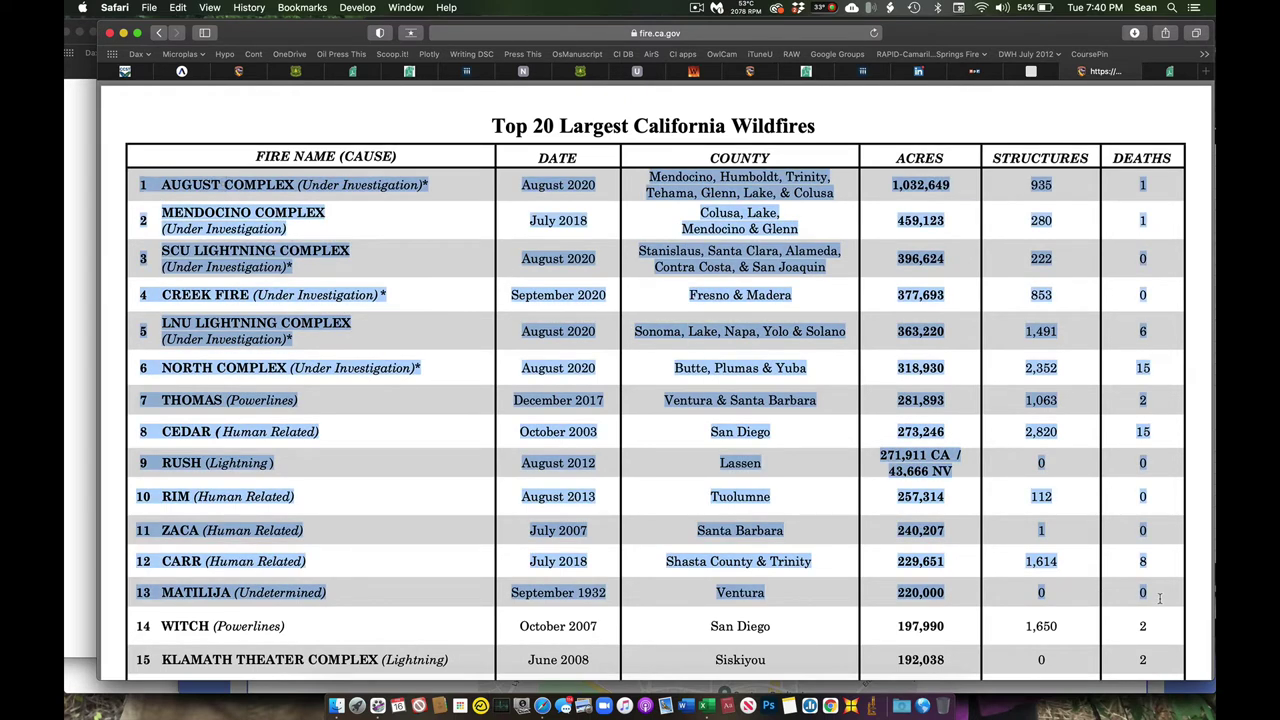
key("super+c")
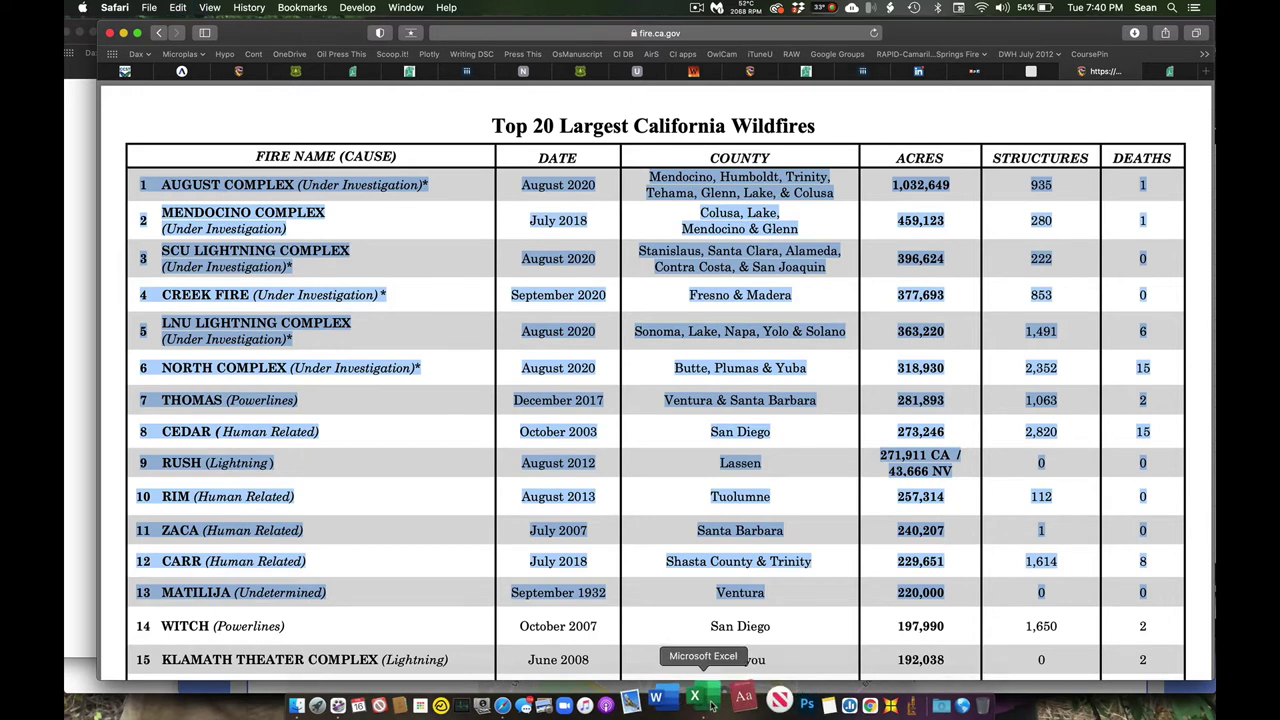
Step: Paste the copied wildfire rows into cell A1 of Excel's Book1, then return to Safari
left_click(708, 704)
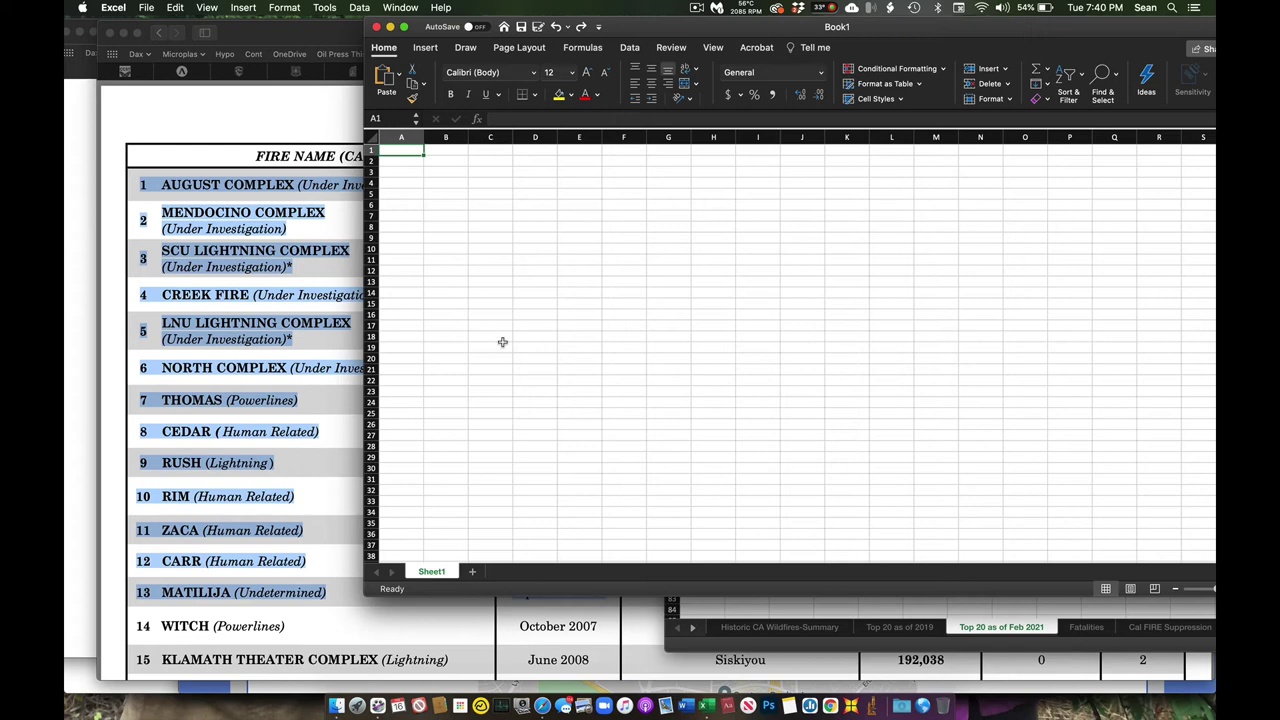
key("super+v")
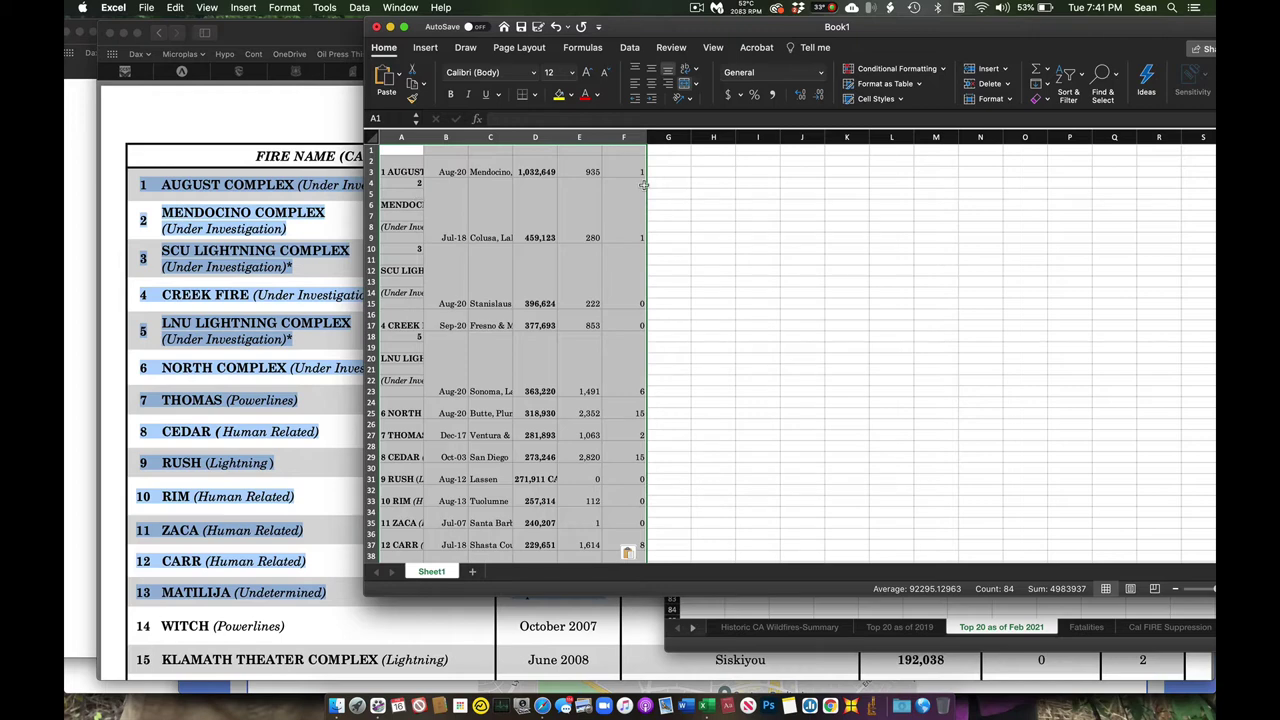
left_click(355, 217)
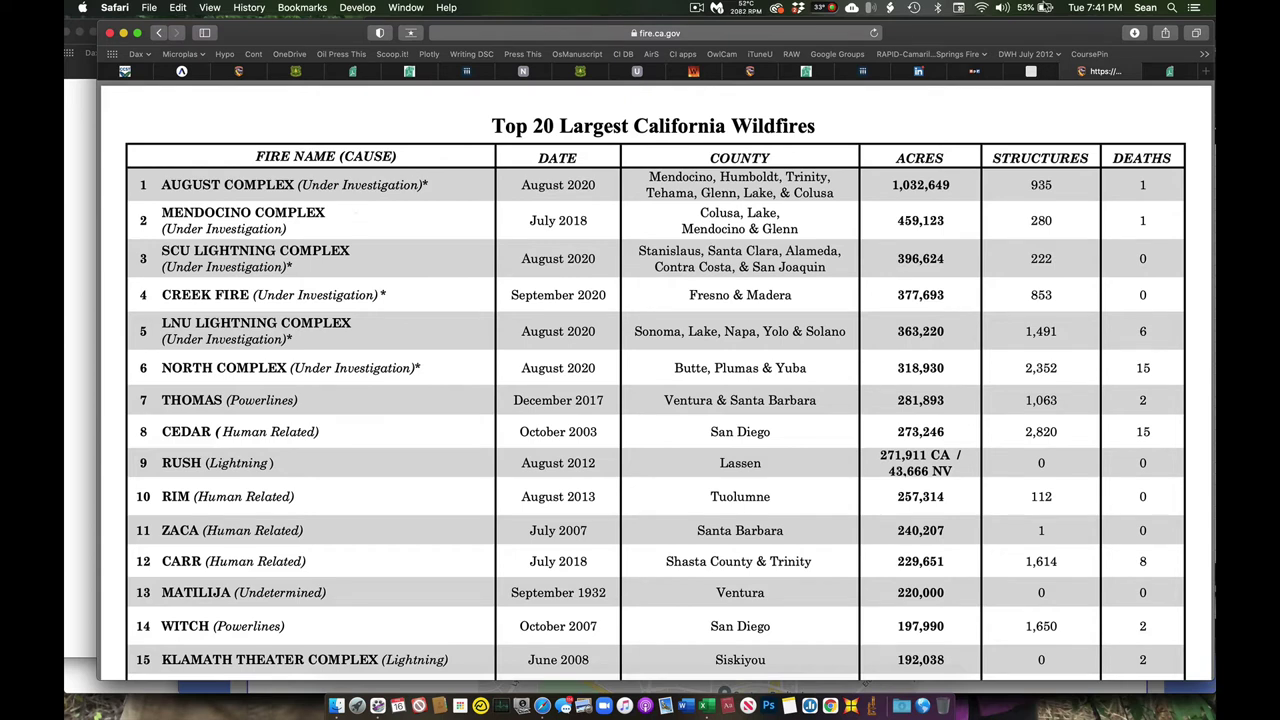
Step: Switch to the tabula.technology tab in Safari
left_click(1160, 72)
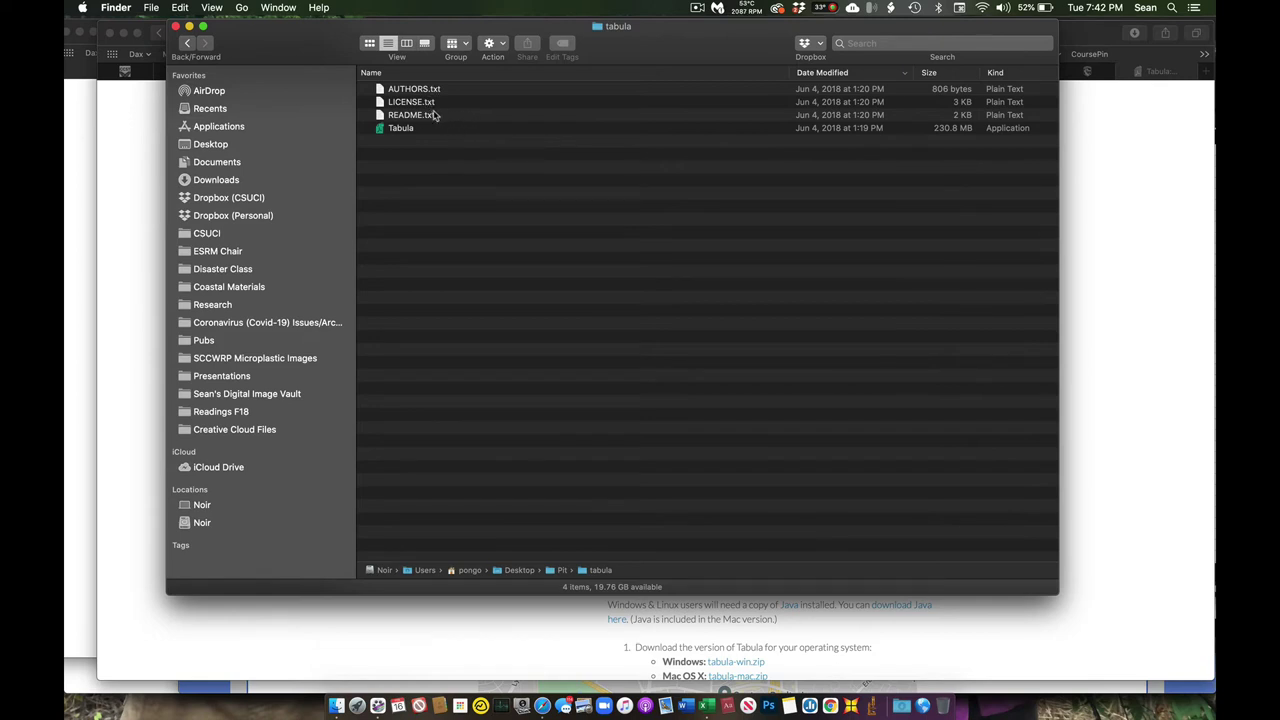
Step: Launch the Tabula application from the tabula folder
double_click(385, 131)
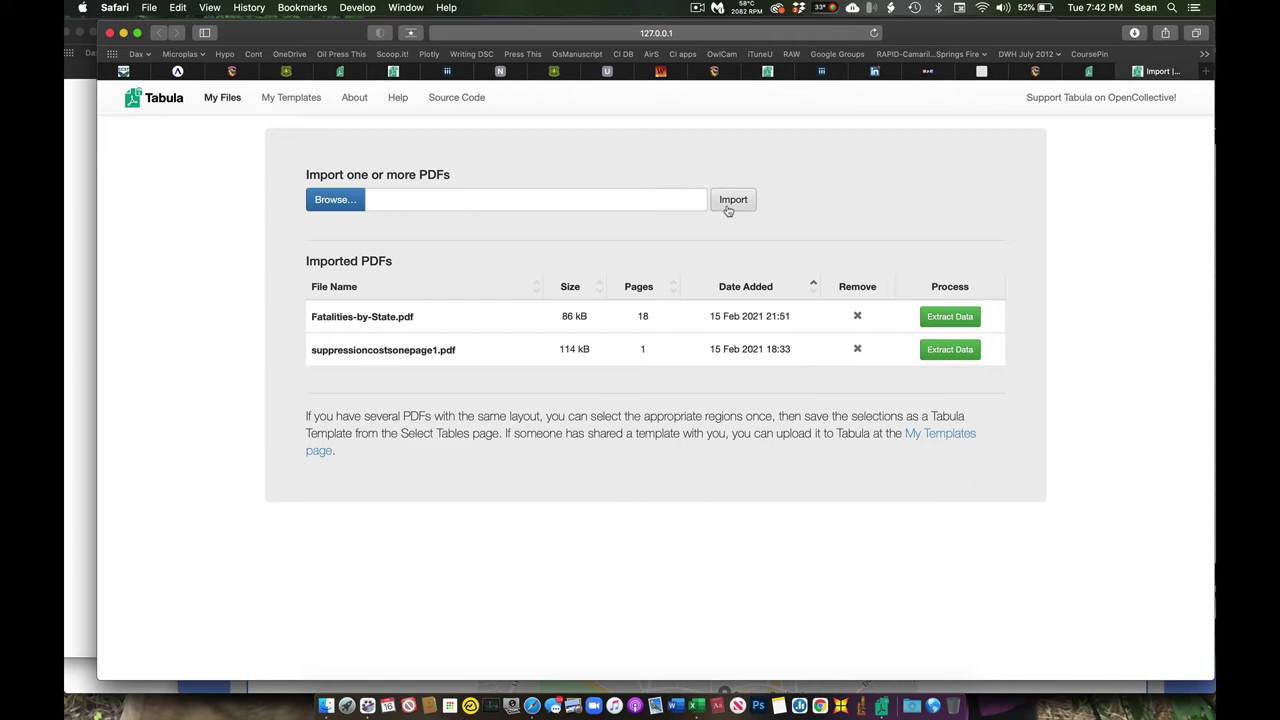
Step: Upload and import top20_acres-Feb 2021.pdf into Tabula
left_click(348, 204)
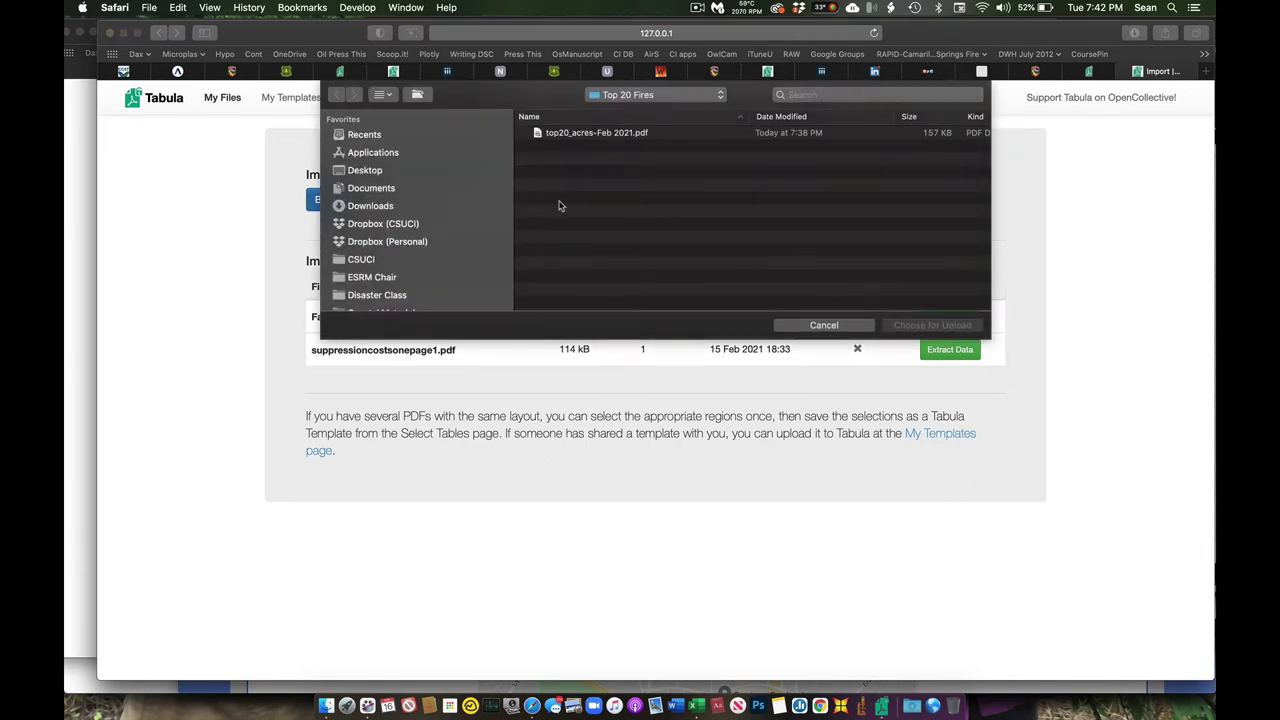
left_click(630, 135)
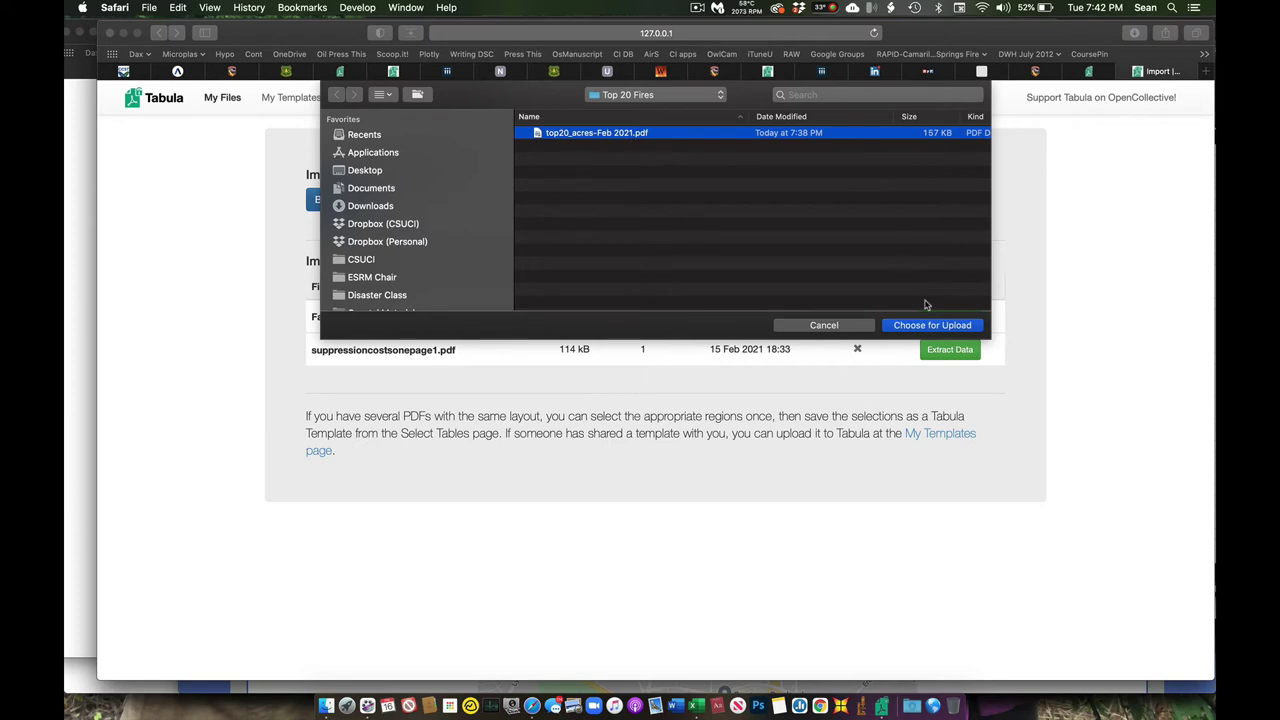
left_click(929, 330)
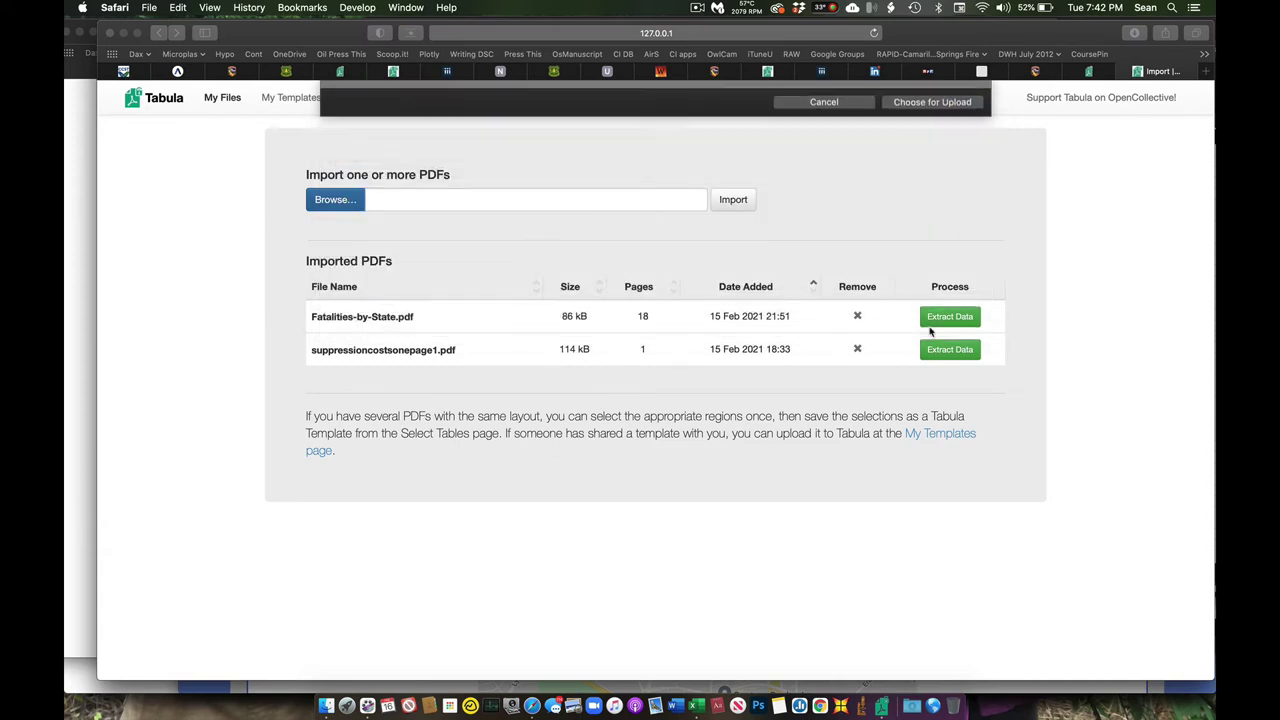
left_click(735, 201)
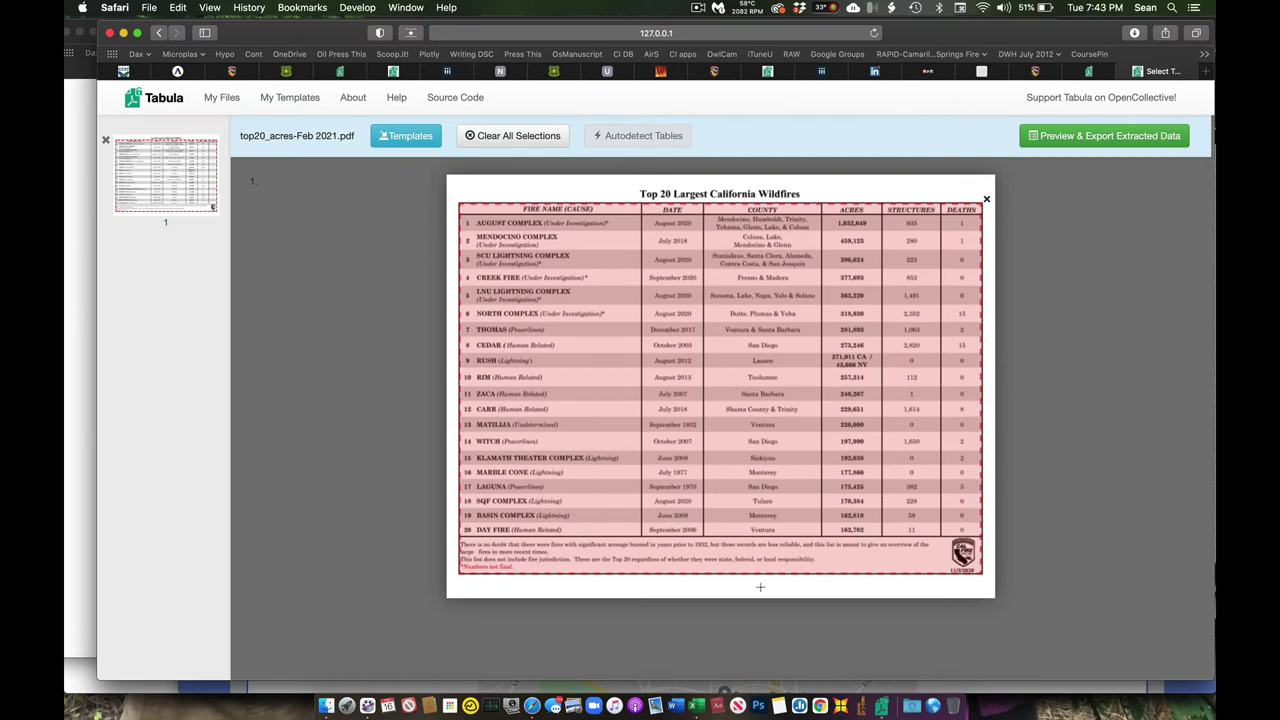
Step: Raise the selection's bottom edge to the last fire row, excluding the footnote text
left_click_drag(733, 577, 733, 537)
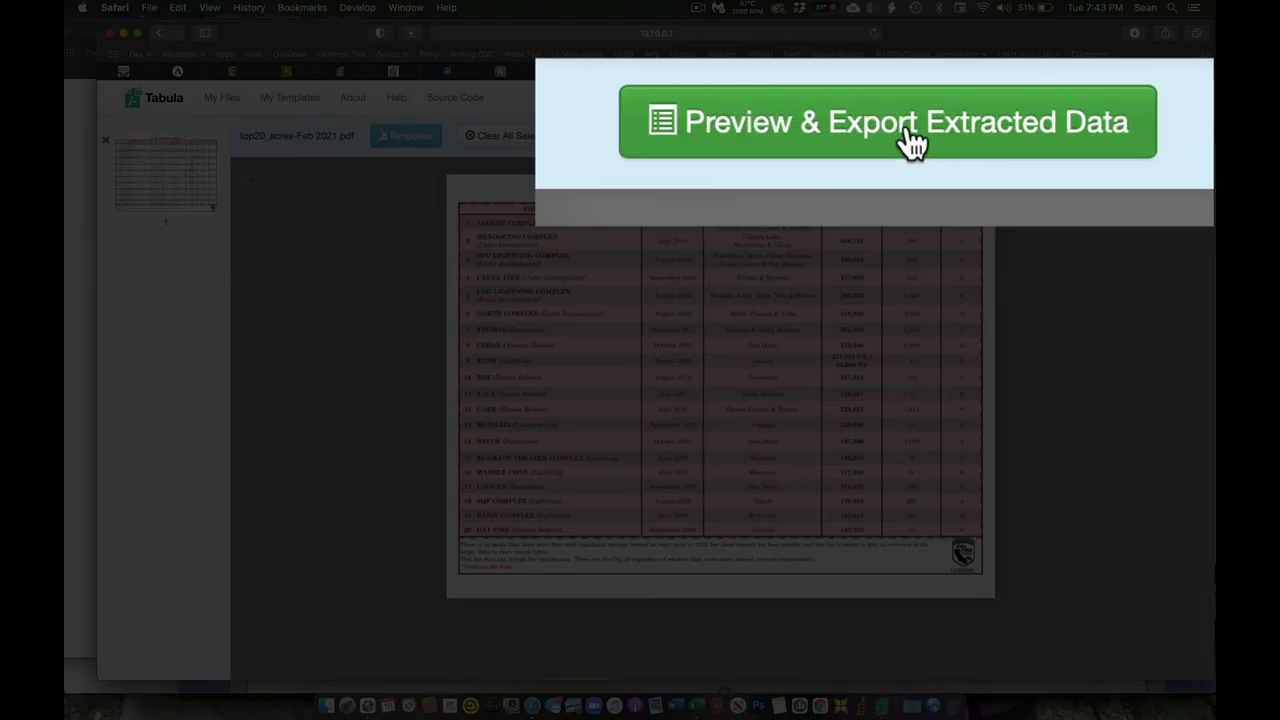
Step: Preview the extracted wildfire data and keep CSV as the export format
left_click(1108, 139)
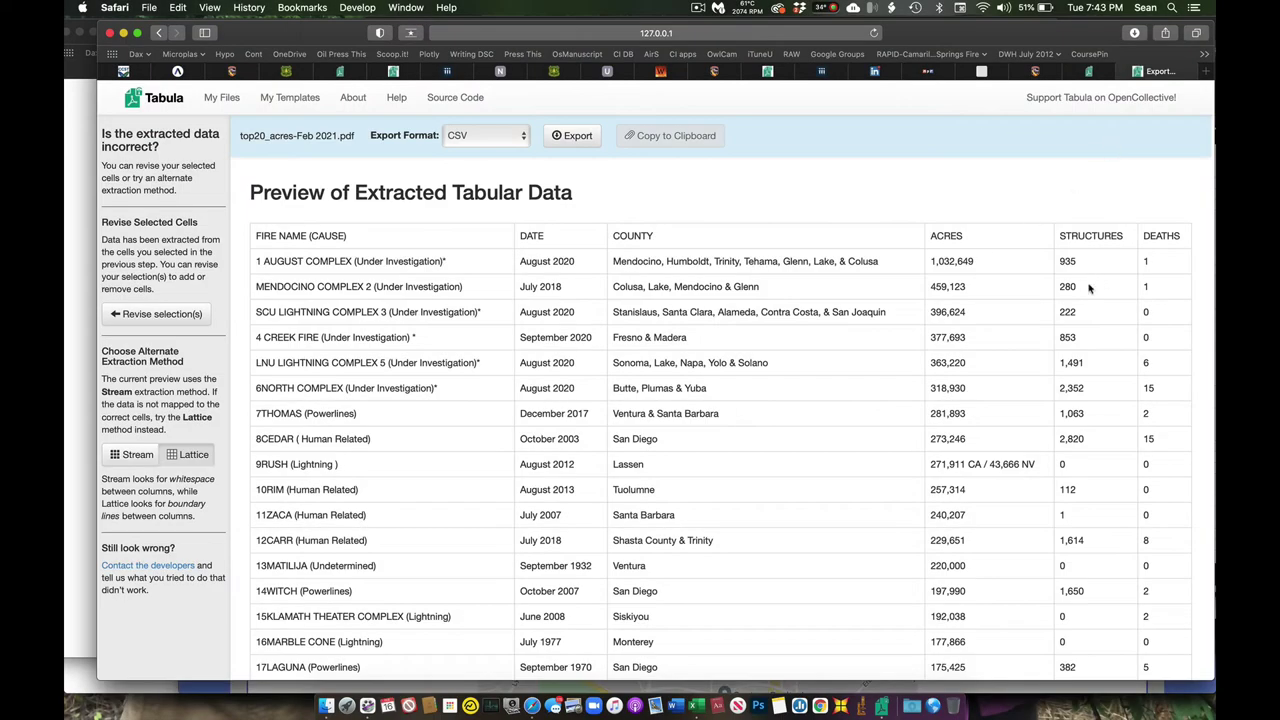
left_click(513, 140)
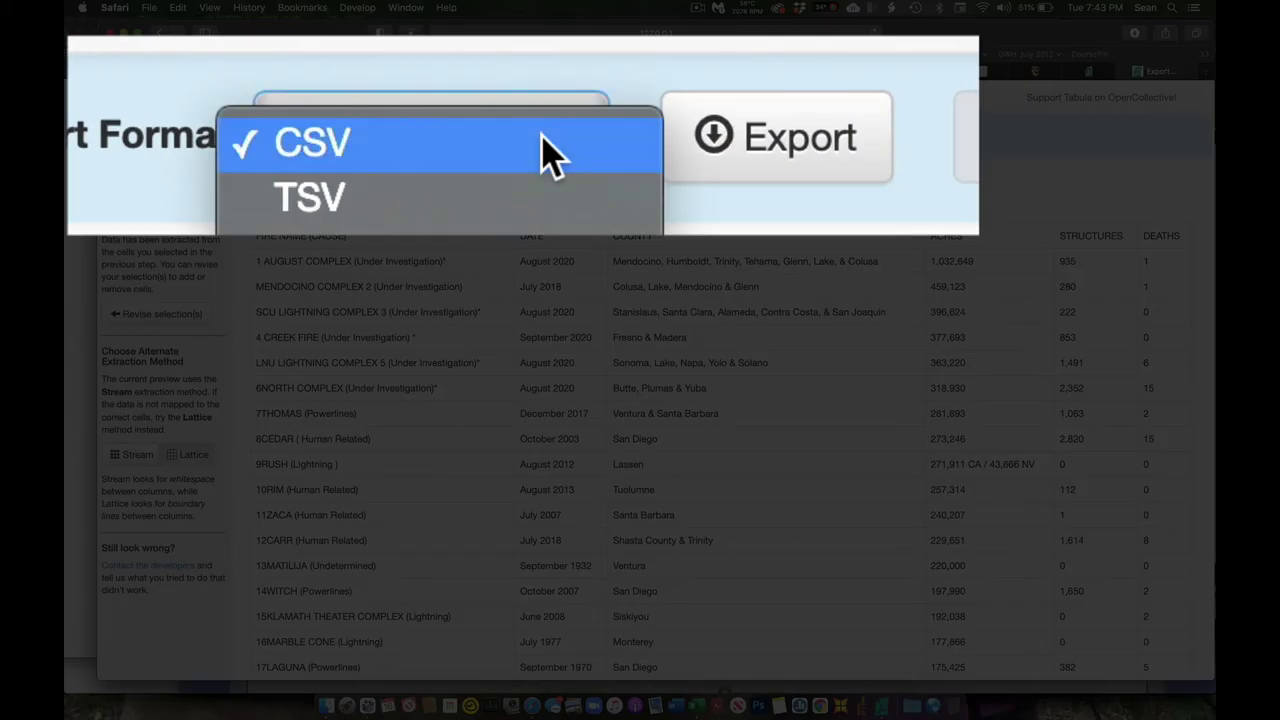
left_click(513, 140)
left_click(548, 152)
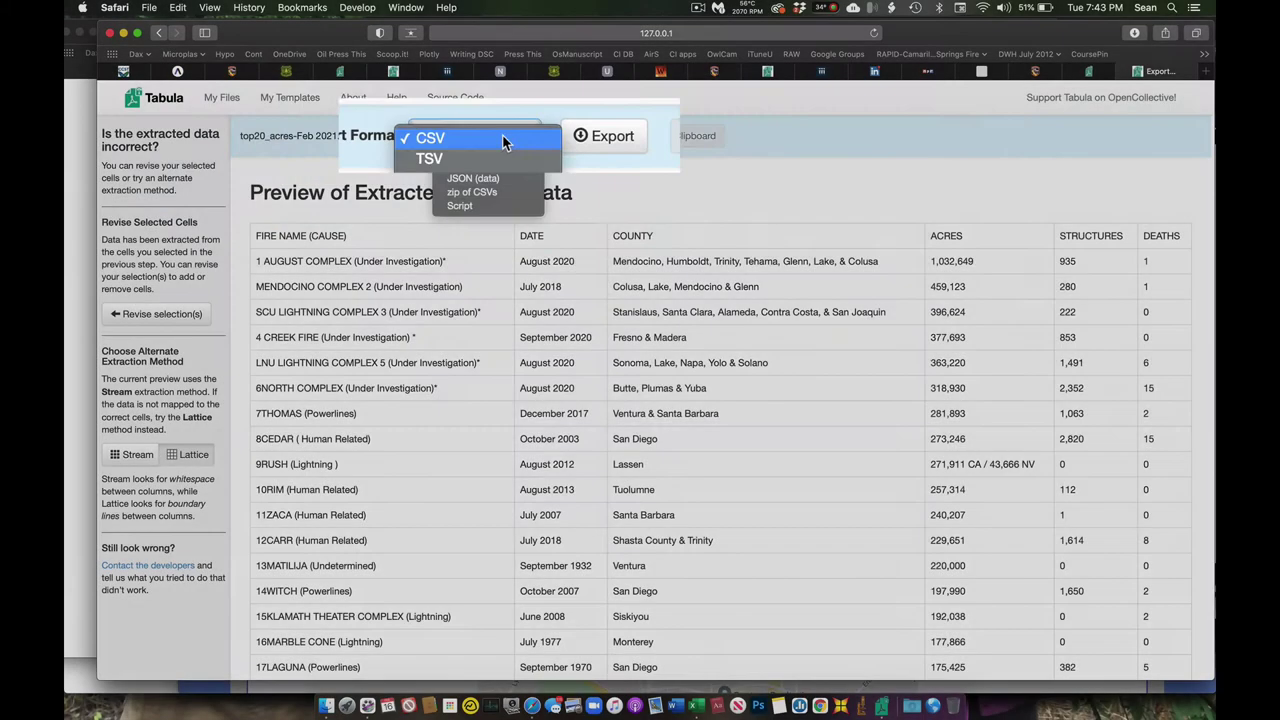
left_click(505, 138)
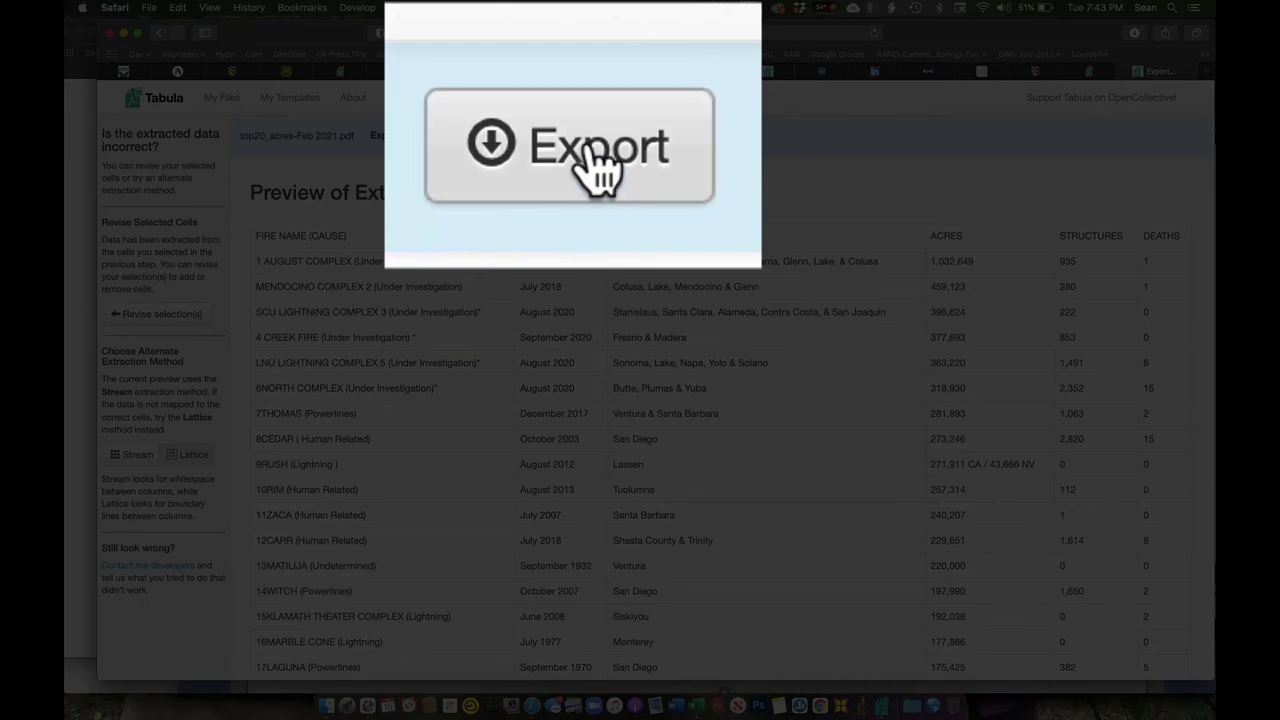
Step: Export and save tabula-top20_acres-Feb 2021.csv, then open it in Excel
left_click(577, 140)
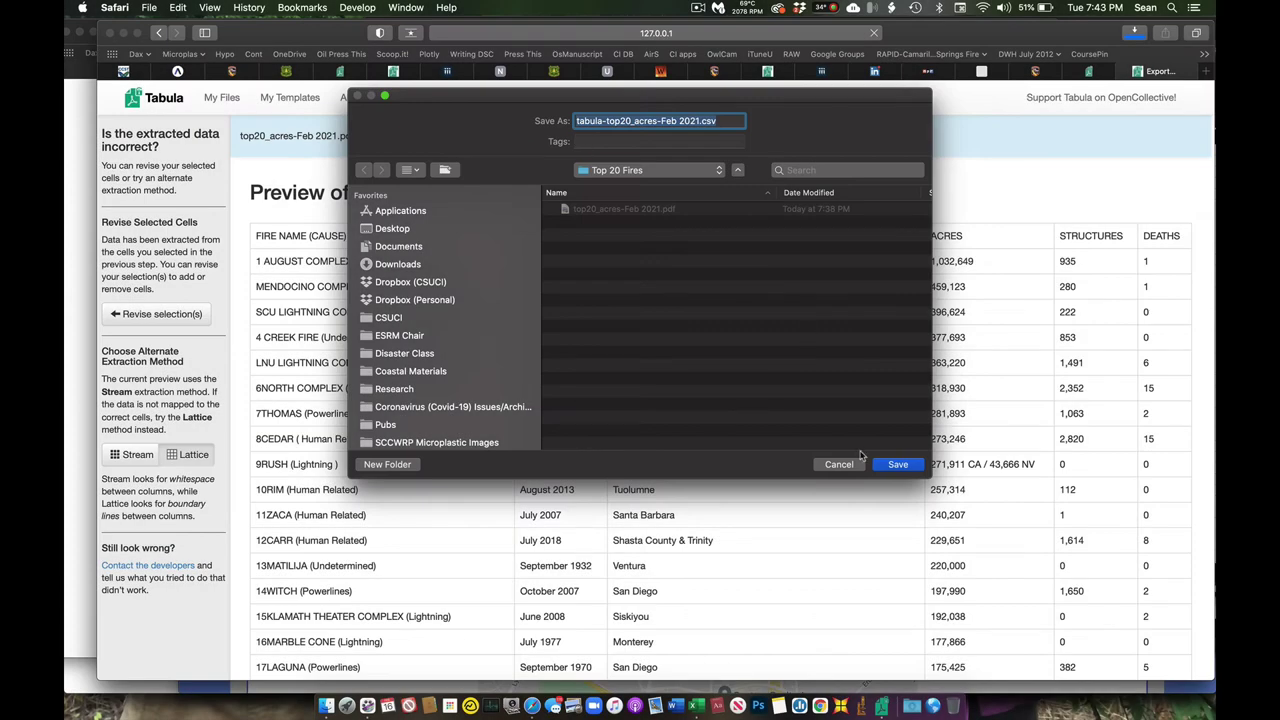
left_click(881, 464)
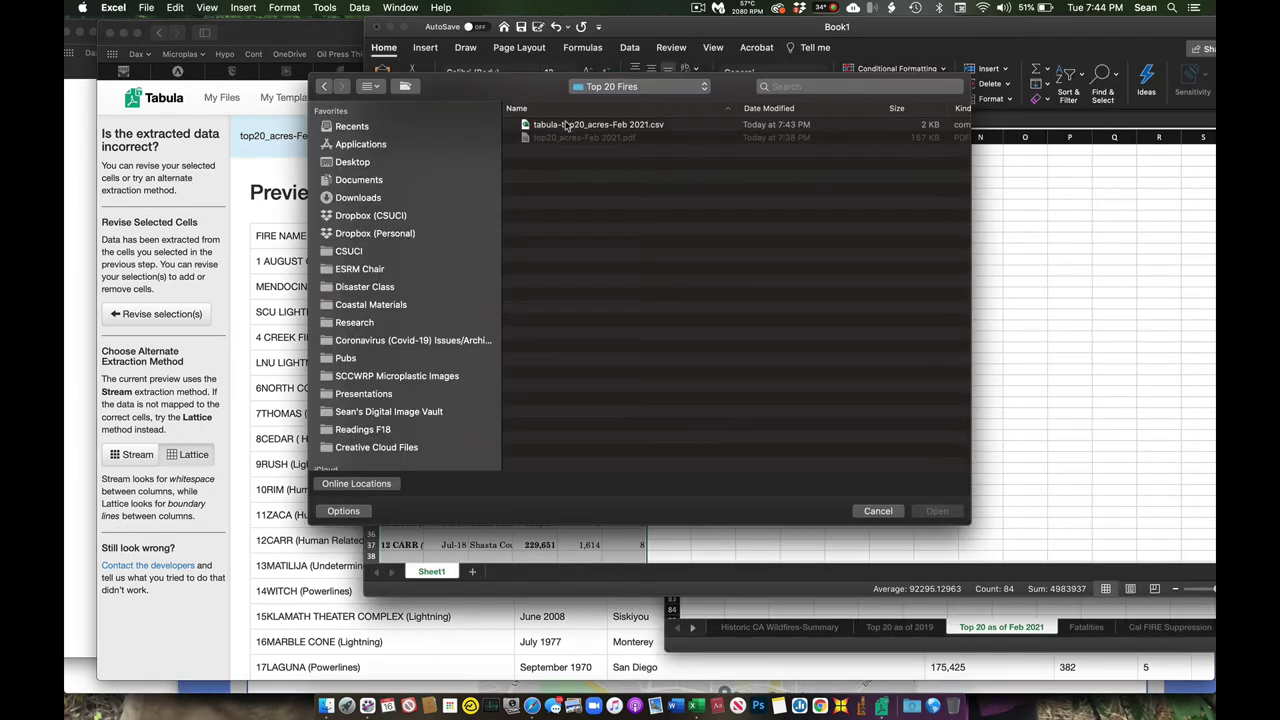
double_click(567, 124)
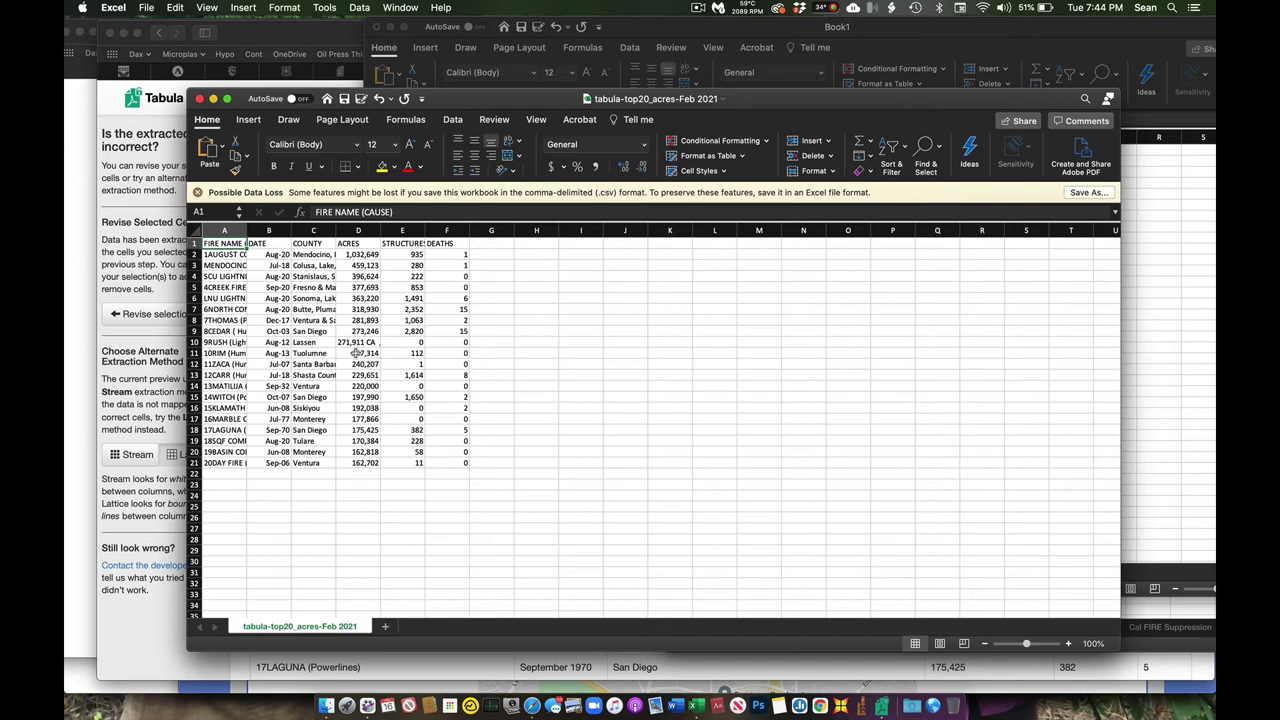
Step: Widen columns A–D (fire name, DATE, COUNTY, ACRES) and check the full date in B2
left_click_drag(247, 231, 331, 234)
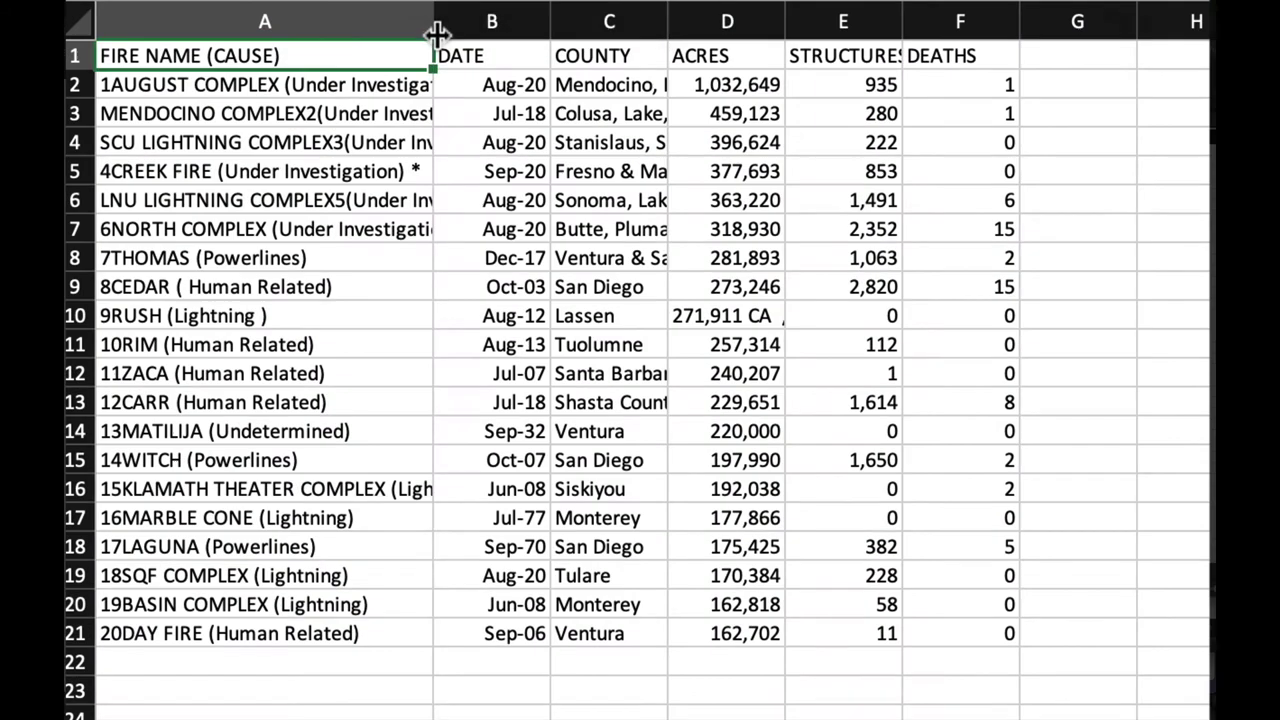
left_click_drag(436, 35, 525, 35)
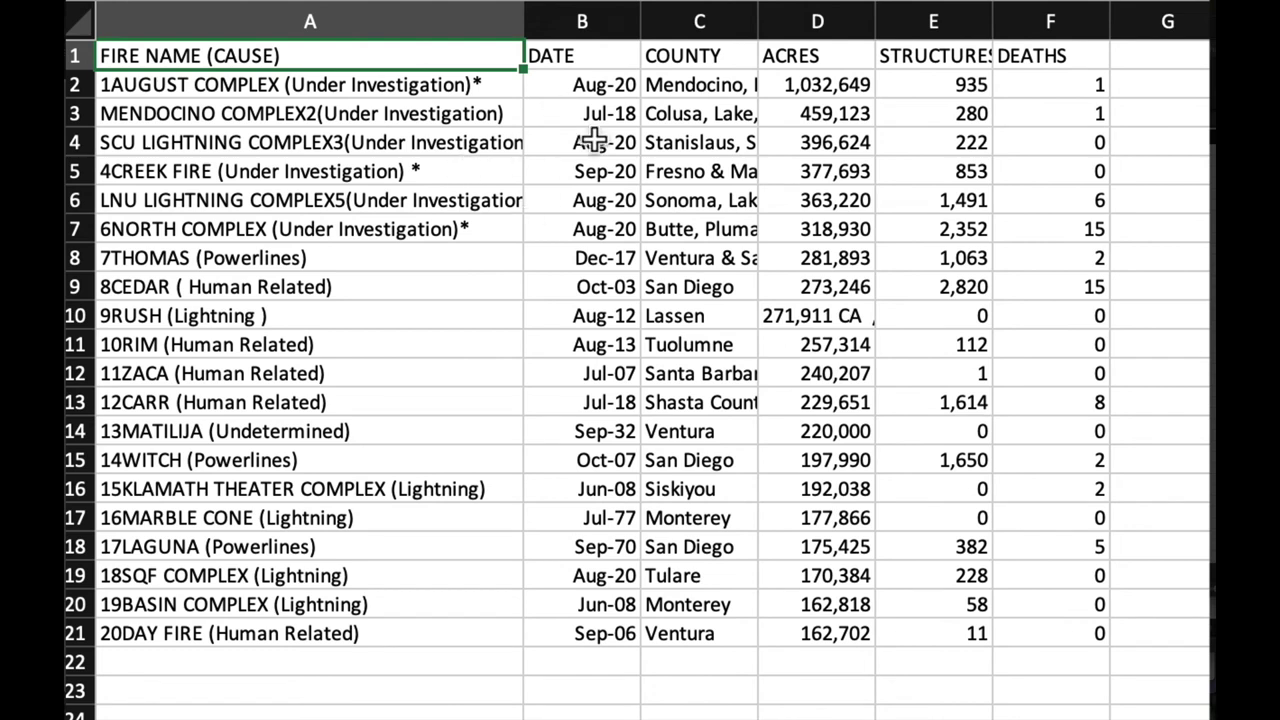
left_click_drag(640, 22, 732, 22)
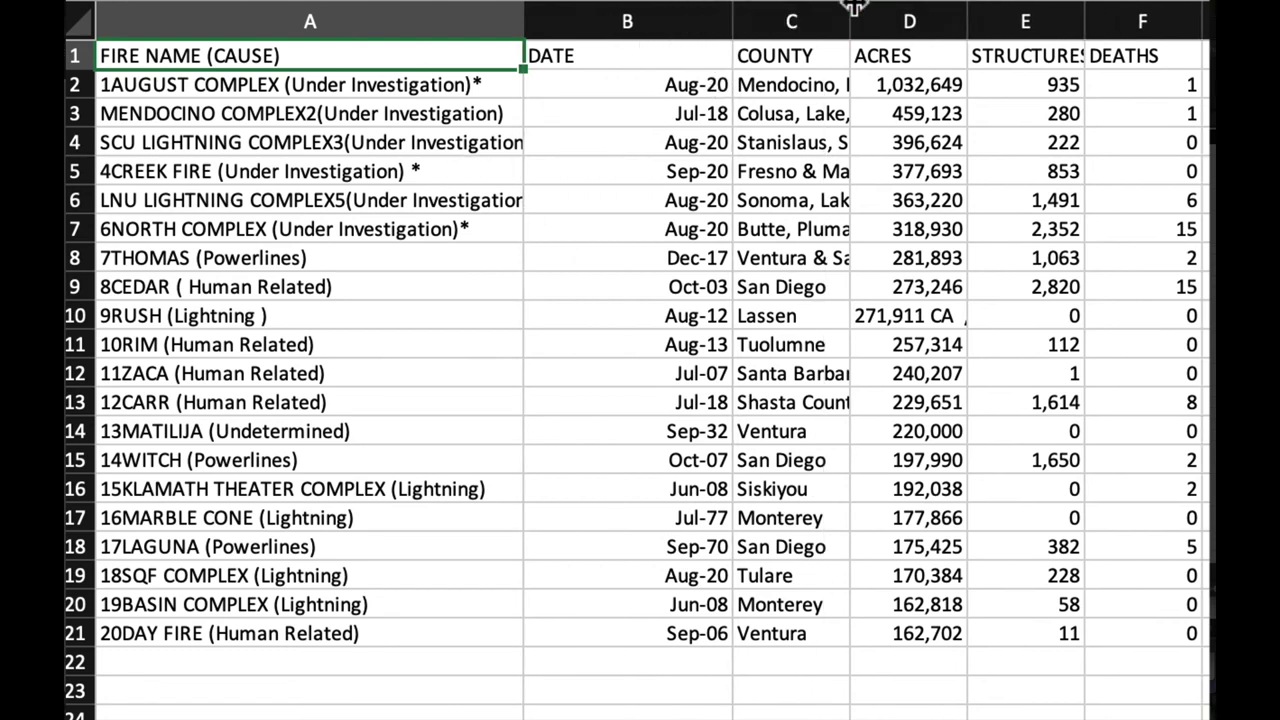
left_click_drag(850, 14, 908, 14)
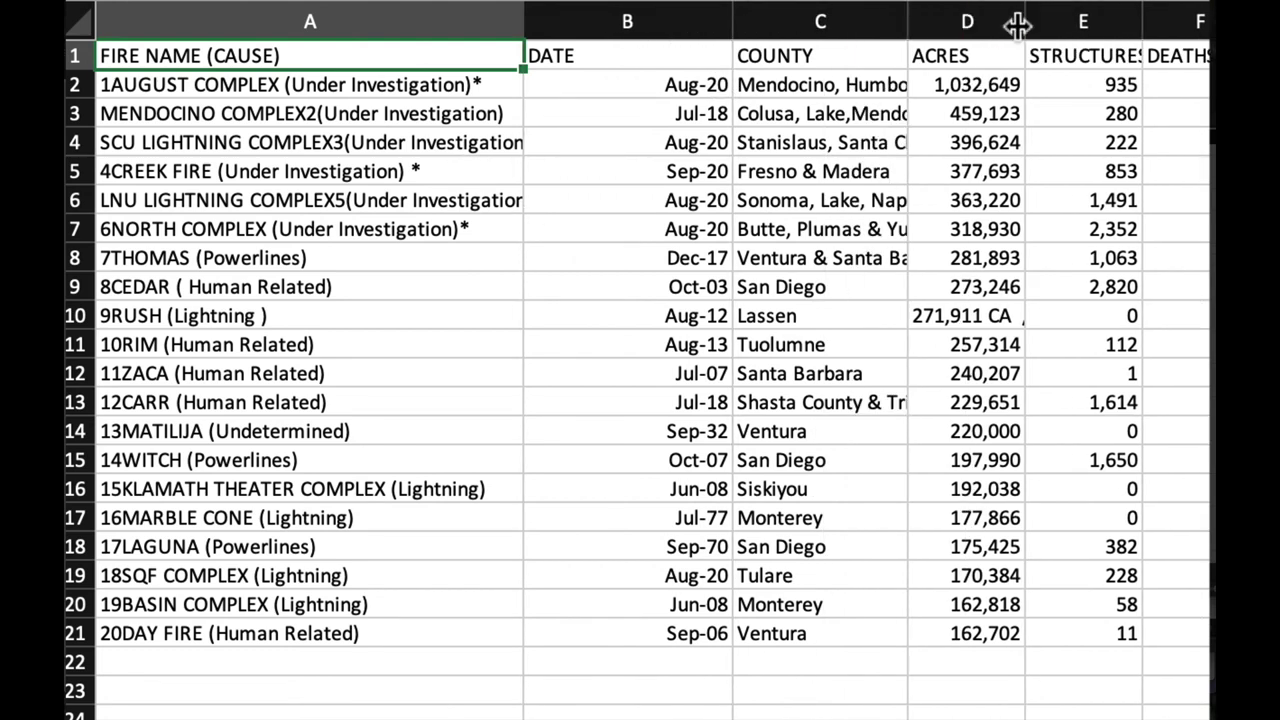
left_click_drag(1024, 22, 1130, 22)
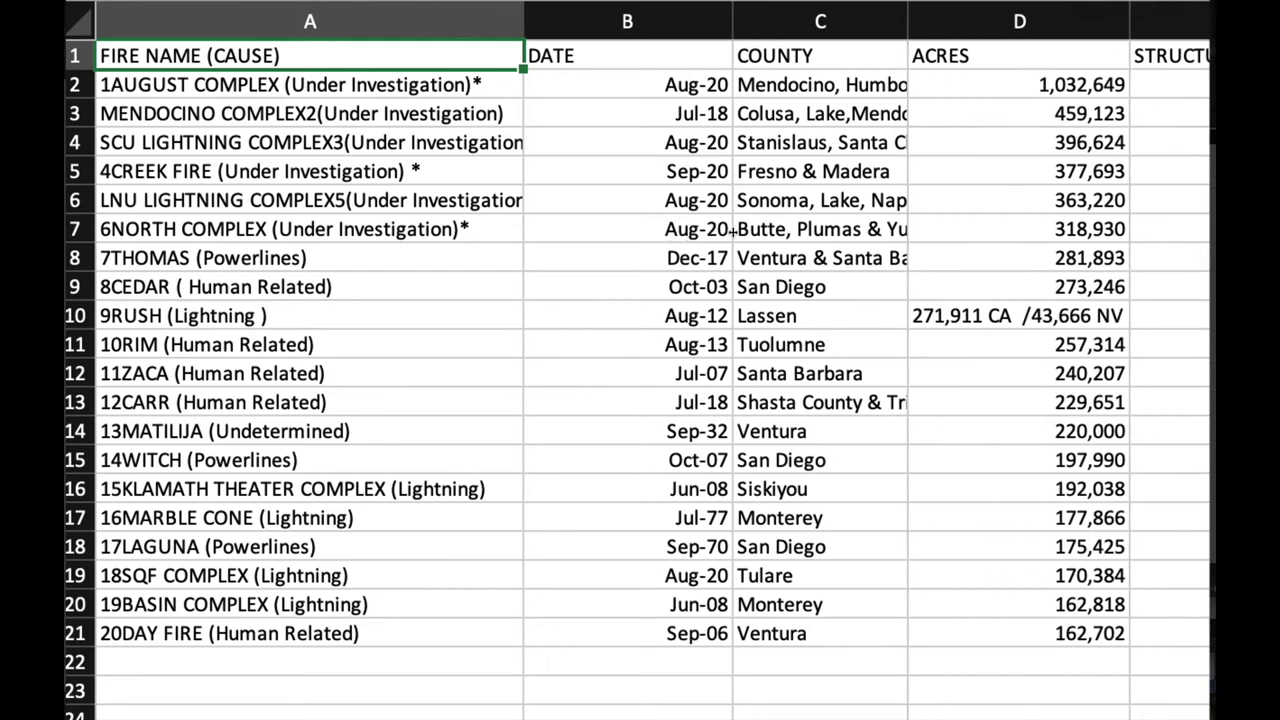
left_click(662, 86)
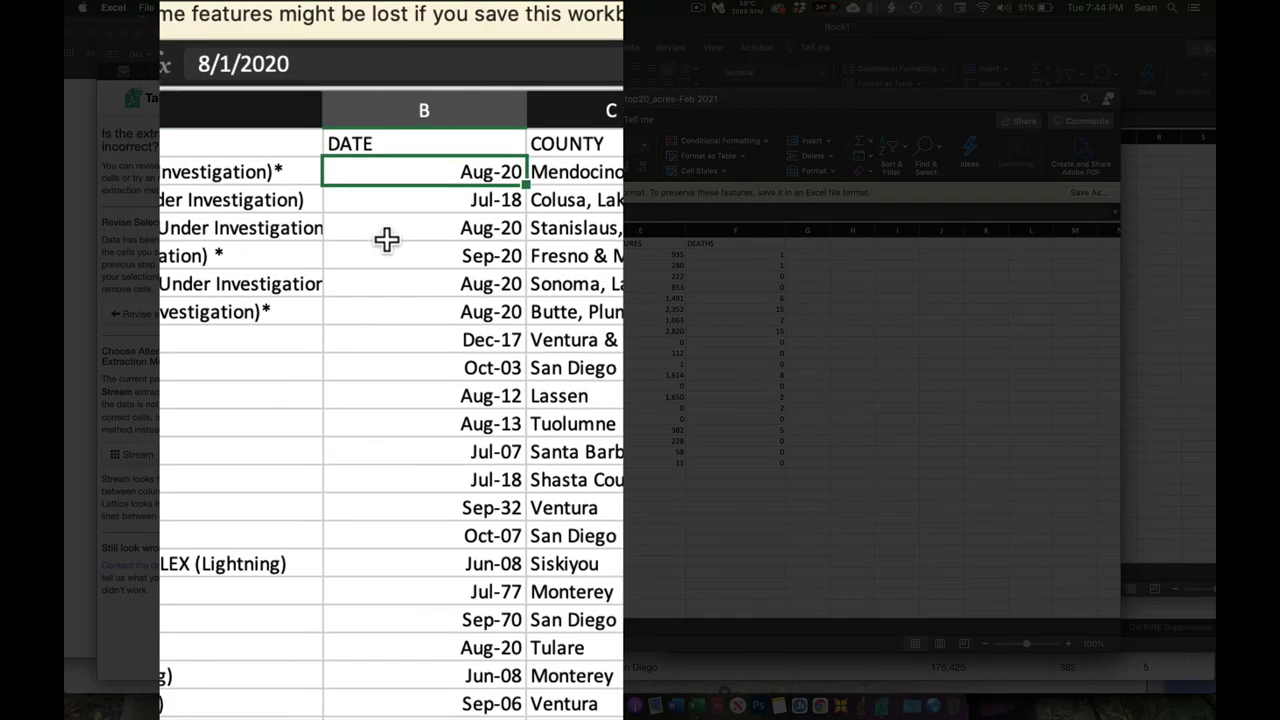
left_click(401, 297)
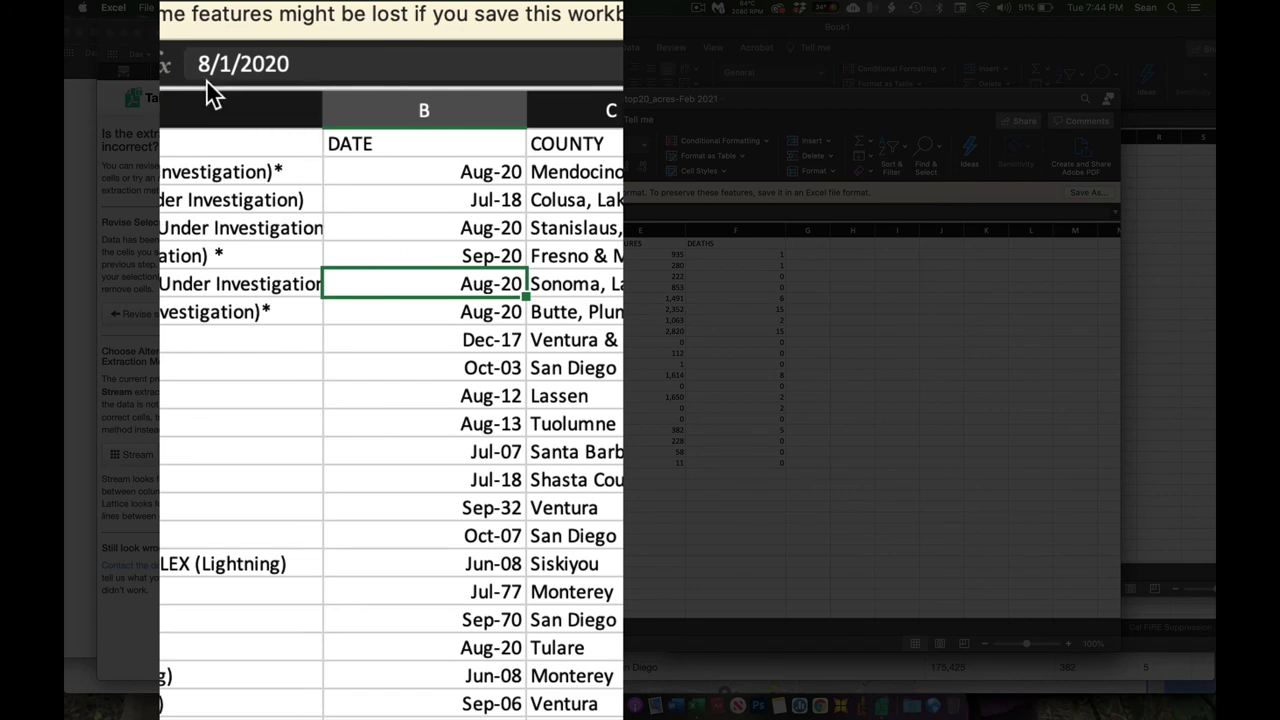
left_click(395, 452)
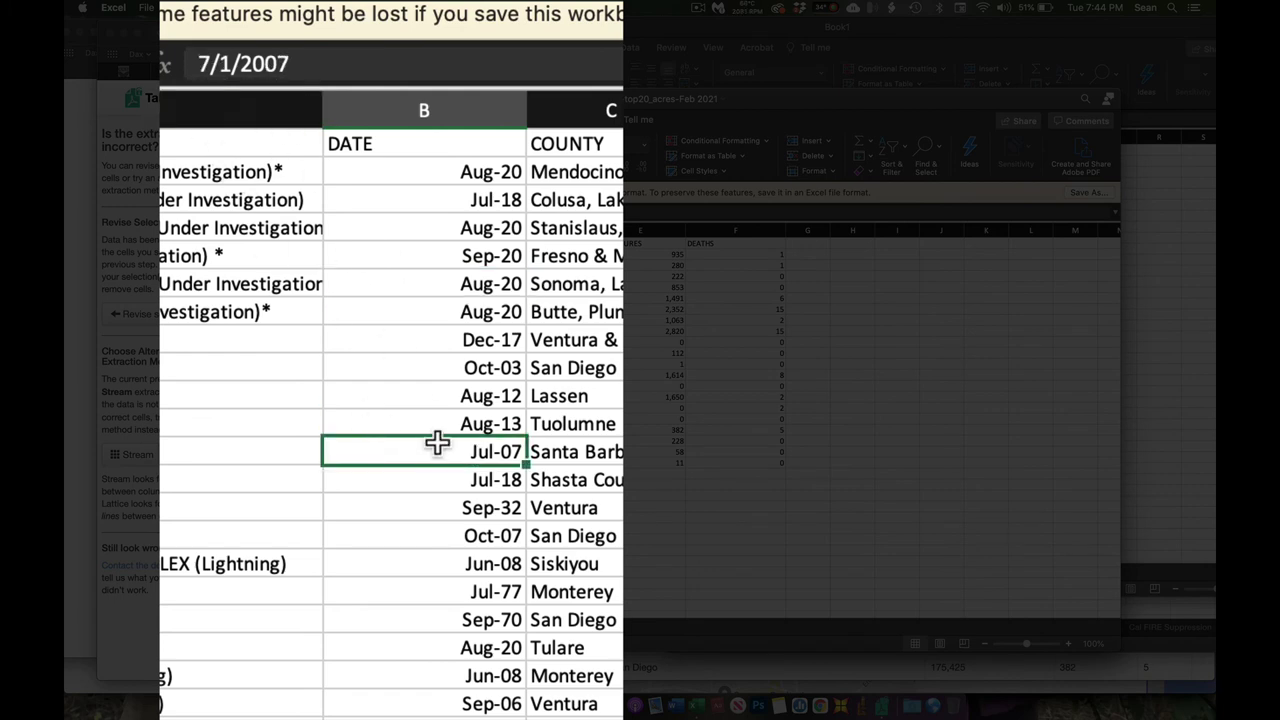
left_click(451, 716)
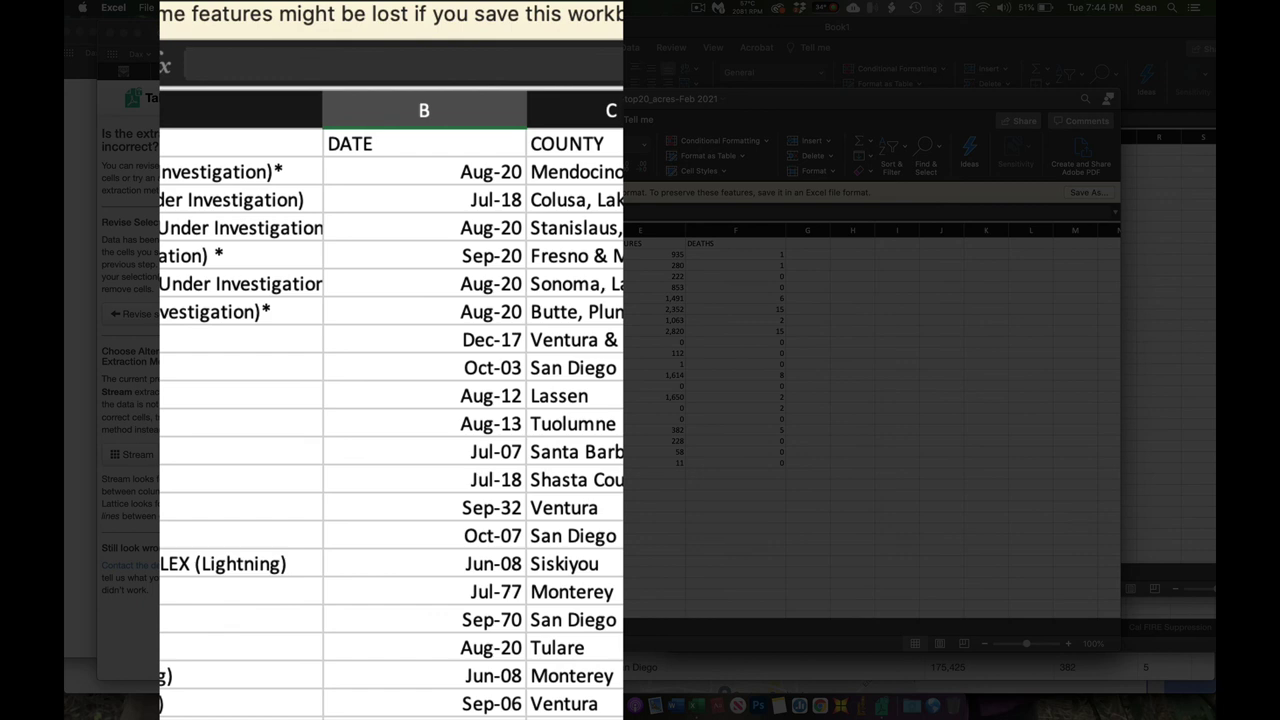
left_click(414, 646)
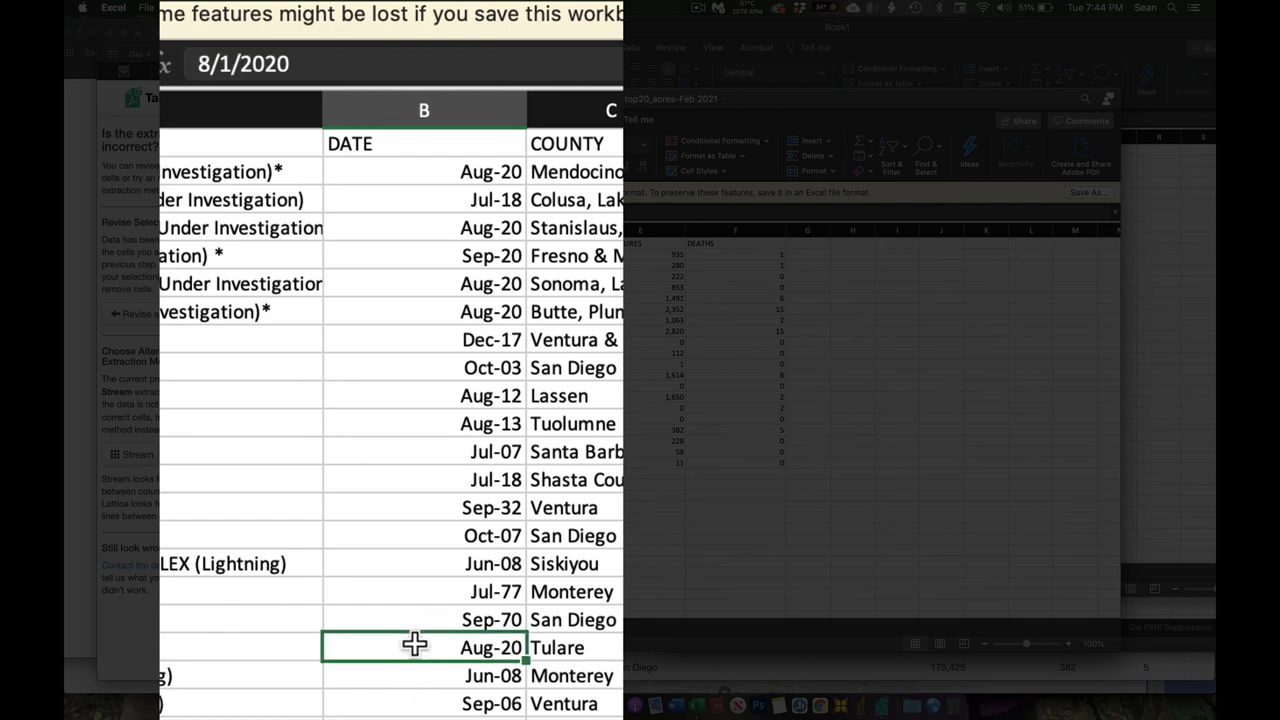